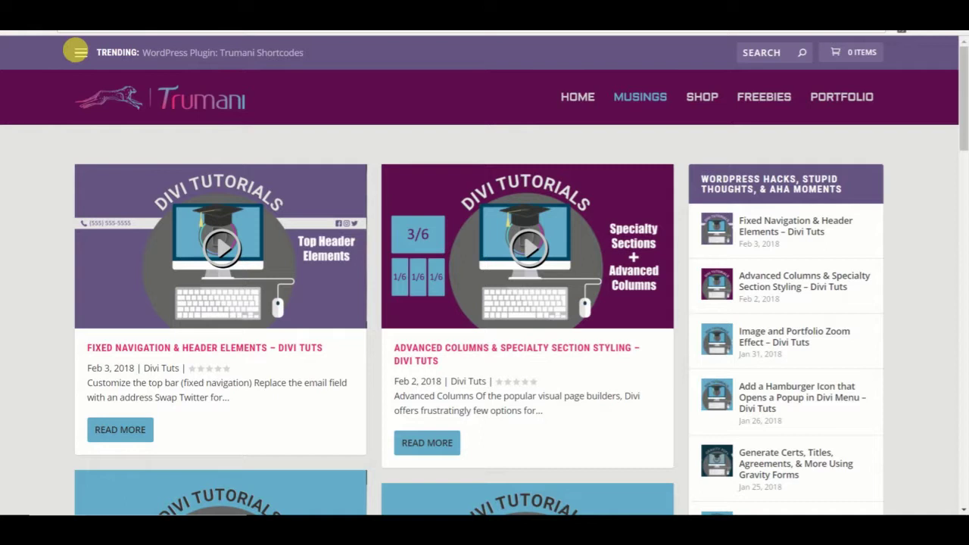
Open and close the site's top-bar menu listing About, Contact and Terms.
{"action": "left_click", "coordinate": [81, 53]}
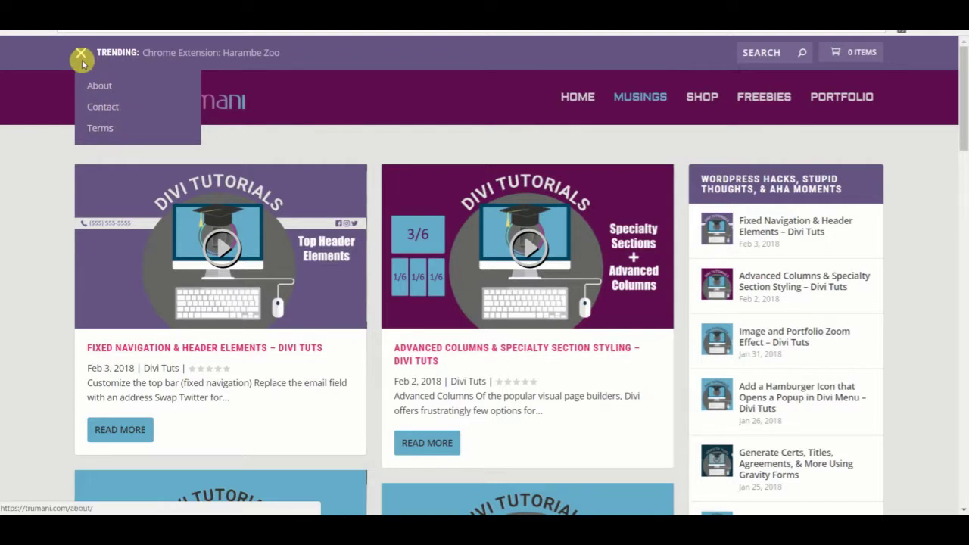
{"action": "left_click", "coordinate": [81, 55]}
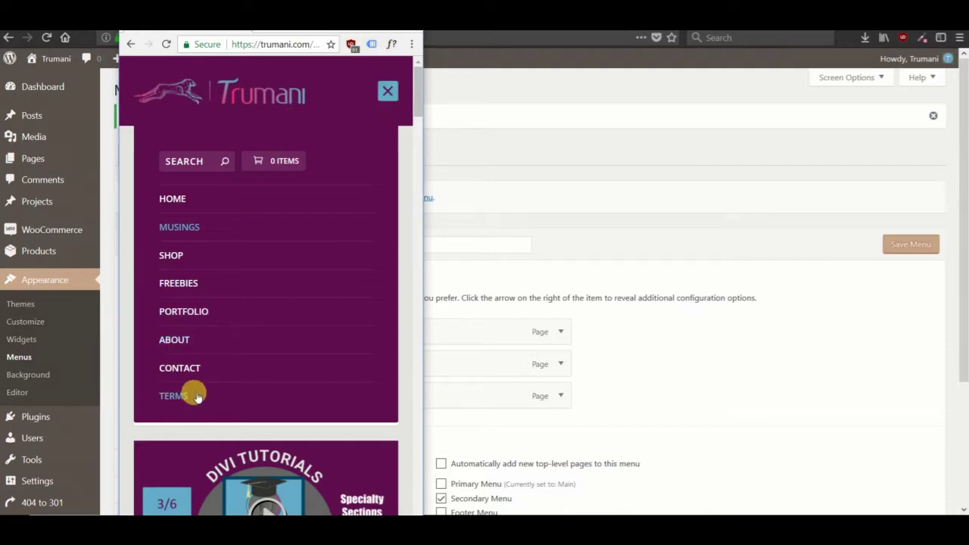
Close the mobile preview and enable CSS Classes in the menu Screen Options.
{"action": "left_click", "coordinate": [582, 116]}
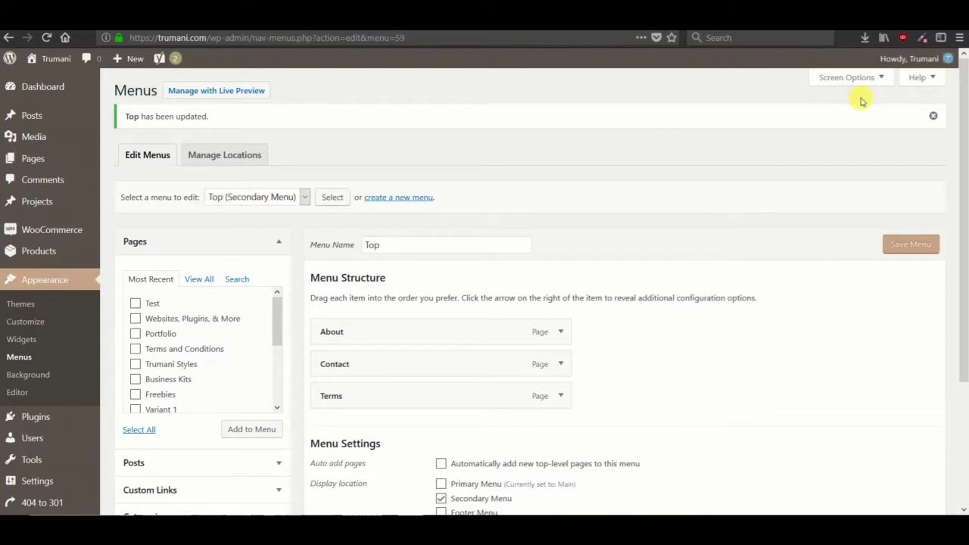
{"action": "left_click", "coordinate": [833, 79]}
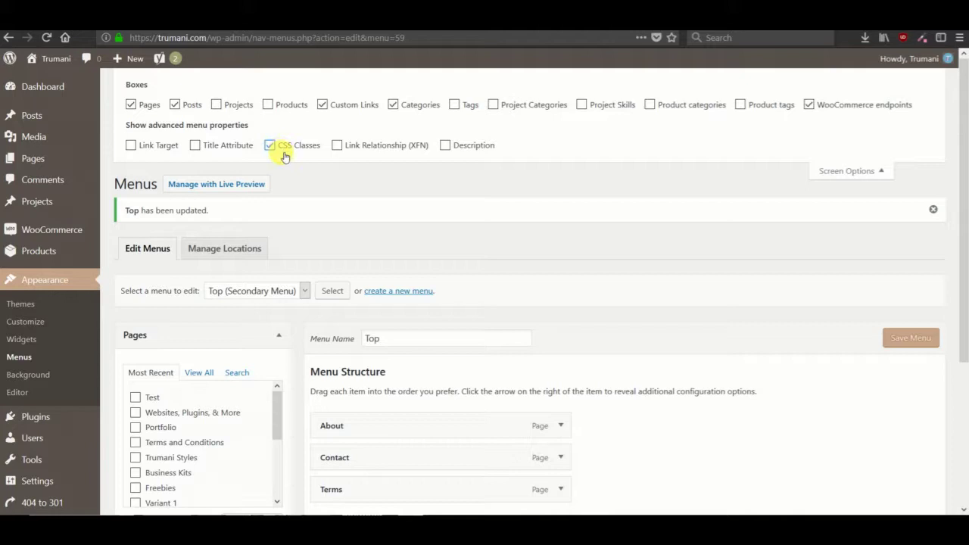
{"action": "left_click", "coordinate": [821, 170]}
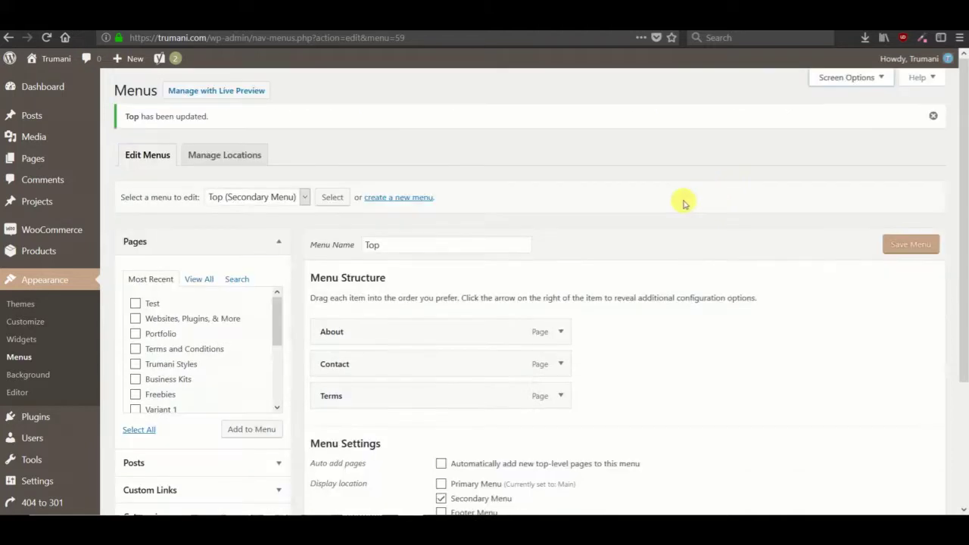
{"action": "scroll", "coordinate": [683, 201], "scroll_direction": "down", "scroll_amount": 3}
Give the About menu item the mobile-hide CSS class.
{"action": "left_click", "coordinate": [561, 193]}
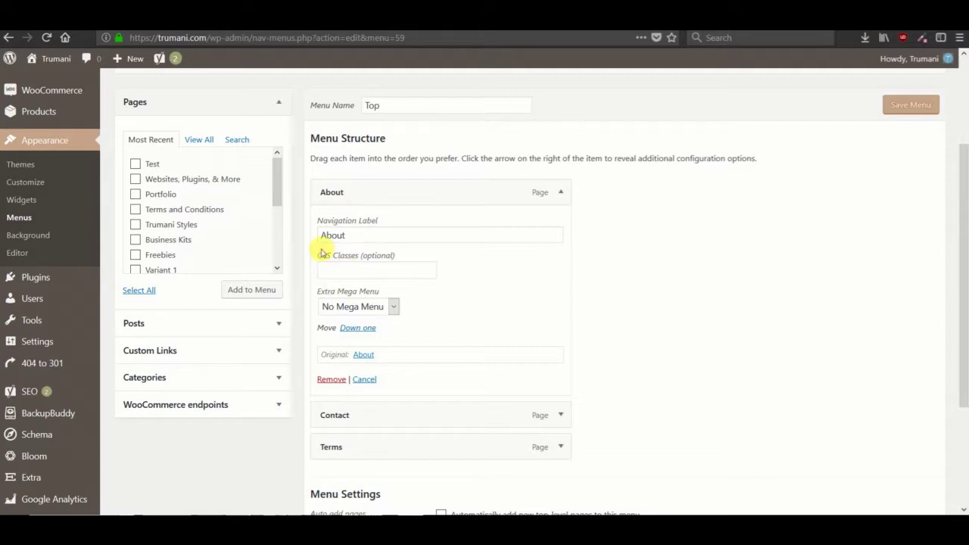
{"action": "left_click_drag", "start_coordinate": [318, 255], "coordinate": [354, 279]}
{"action": "left_click", "coordinate": [354, 277]}
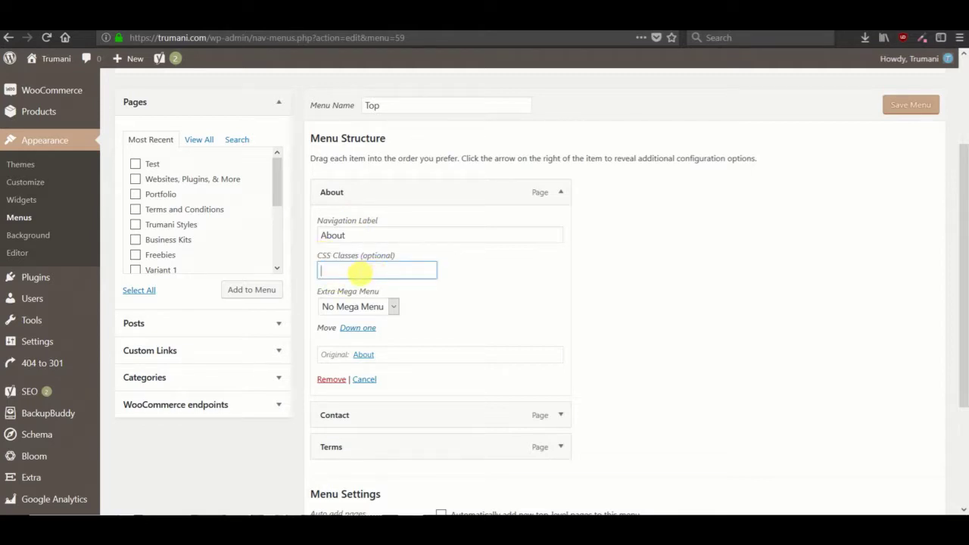
{"action": "type", "text": "mobile-hide"}
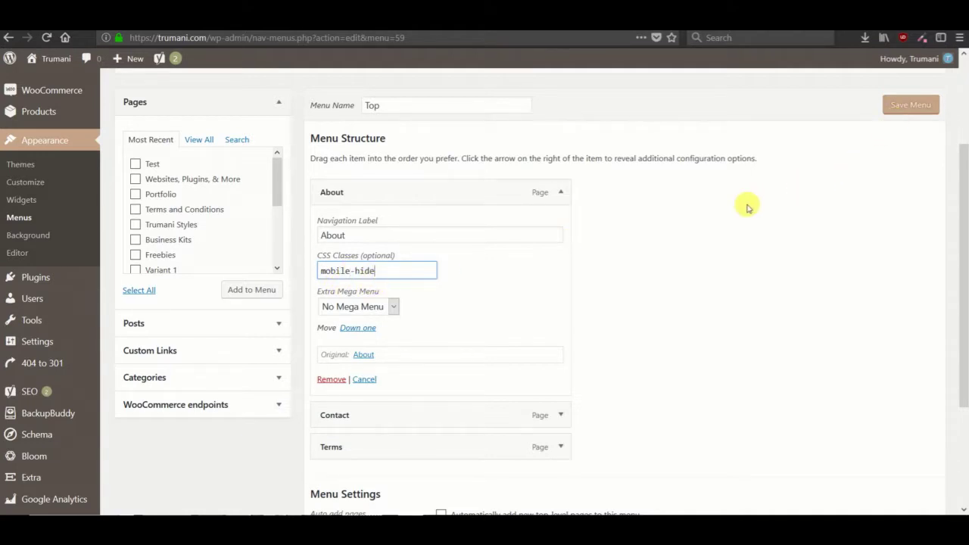
{"action": "scroll", "coordinate": [600, 277], "scroll_direction": "down", "scroll_amount": 2}
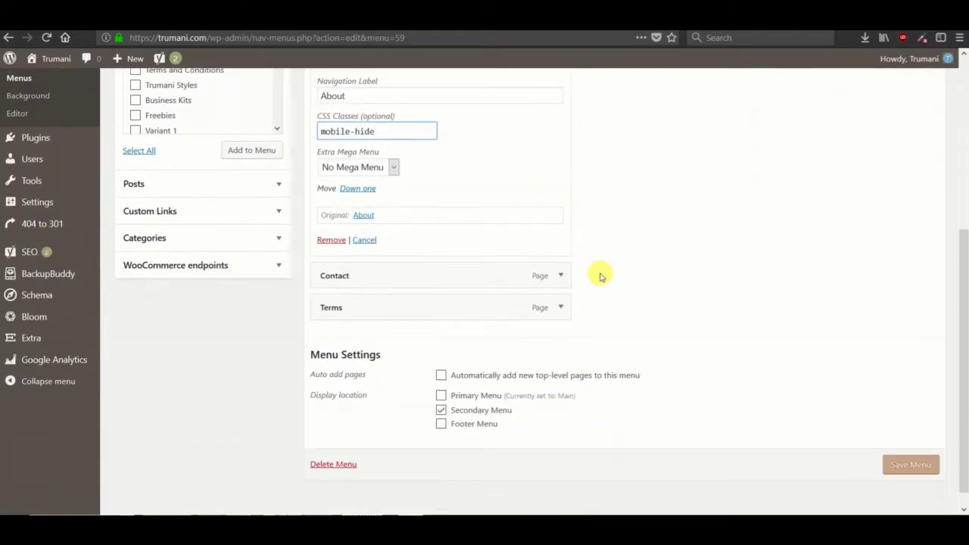
Give the Contact item the mobile-hide CSS class and save the Top menu.
{"action": "left_click", "coordinate": [562, 277]}
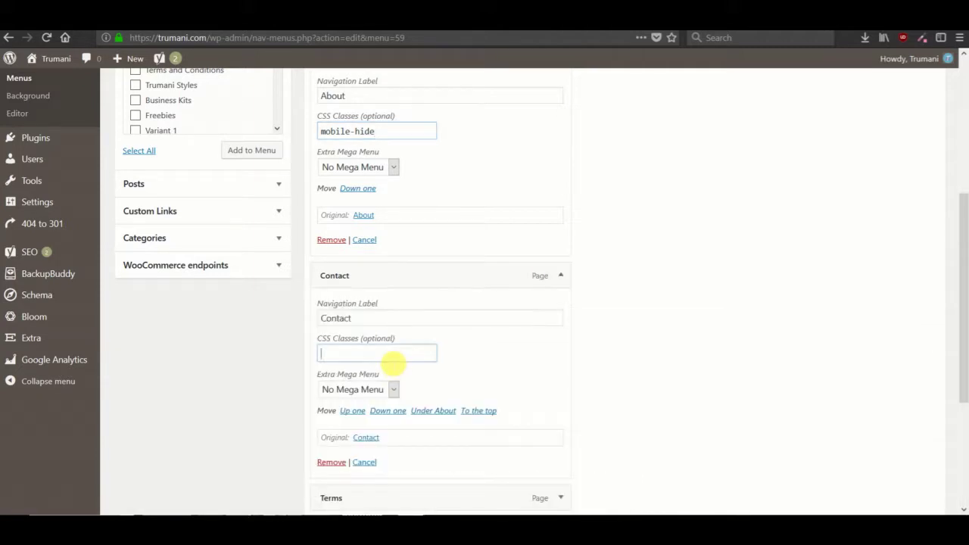
{"action": "left_click", "coordinate": [394, 359]}
{"action": "type", "text": "mobile-hide"}
{"action": "scroll", "coordinate": [429, 372], "scroll_direction": "down", "scroll_amount": 3}
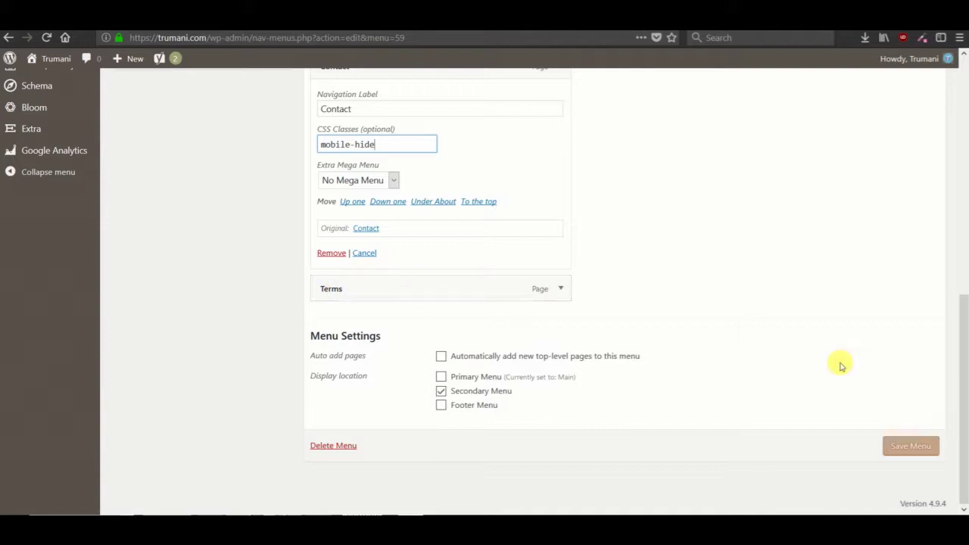
{"action": "left_click", "coordinate": [911, 453]}
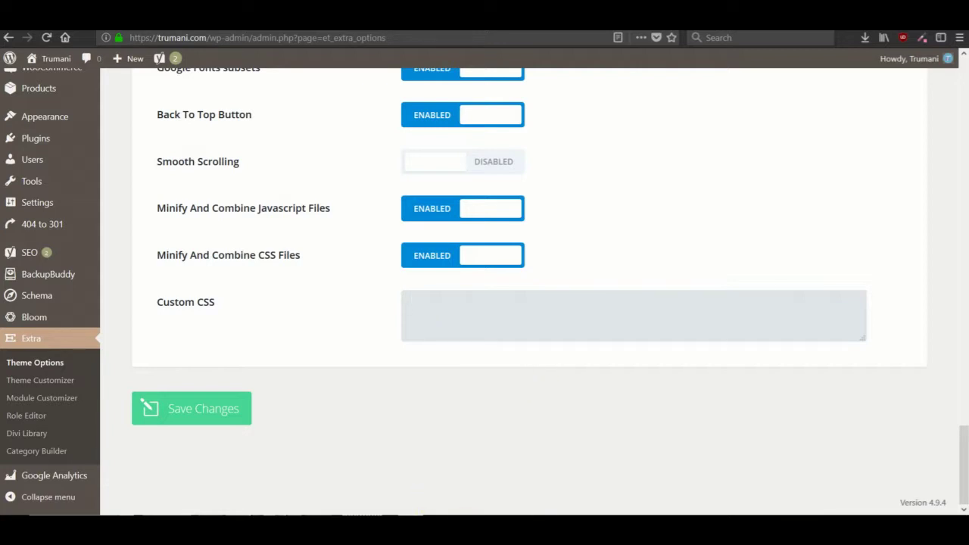
{"action": "left_click", "coordinate": [426, 514]}
{"action": "left_click", "coordinate": [420, 513]}
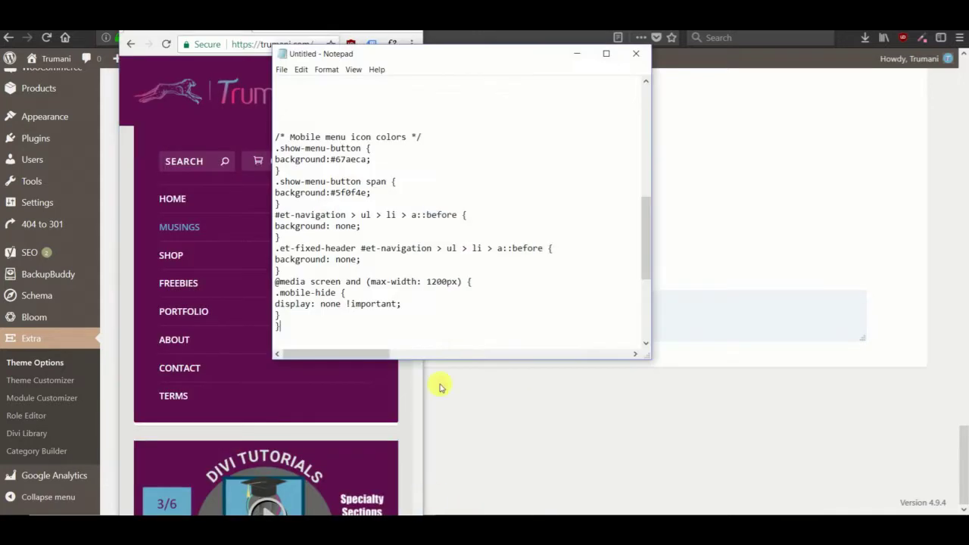
{"action": "left_click_drag", "start_coordinate": [284, 326], "coordinate": [253, 275]}
{"action": "key", "text": "ctrl+c"}
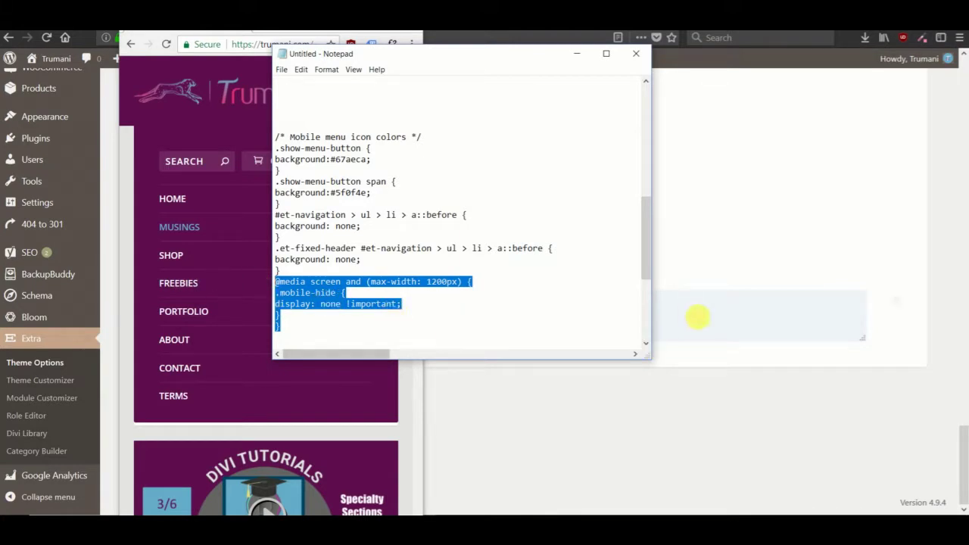
{"action": "left_click", "coordinate": [705, 324]}
{"action": "key", "text": "ctrl+v"}
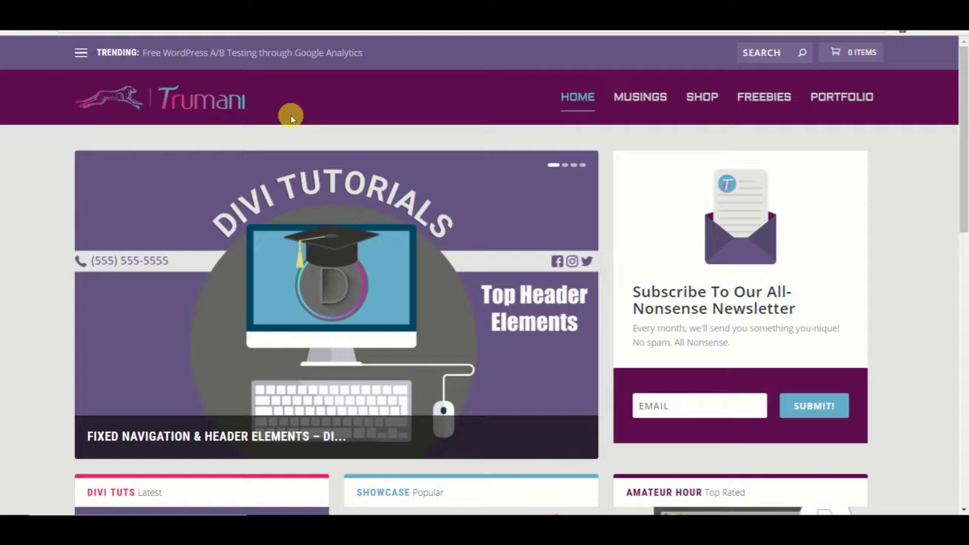
Add the .et-fixed-header #logo rule pointing to trumani_white.png and save the theme options.
{"action": "scroll", "coordinate": [291, 117], "scroll_direction": "down", "scroll_amount": 2}
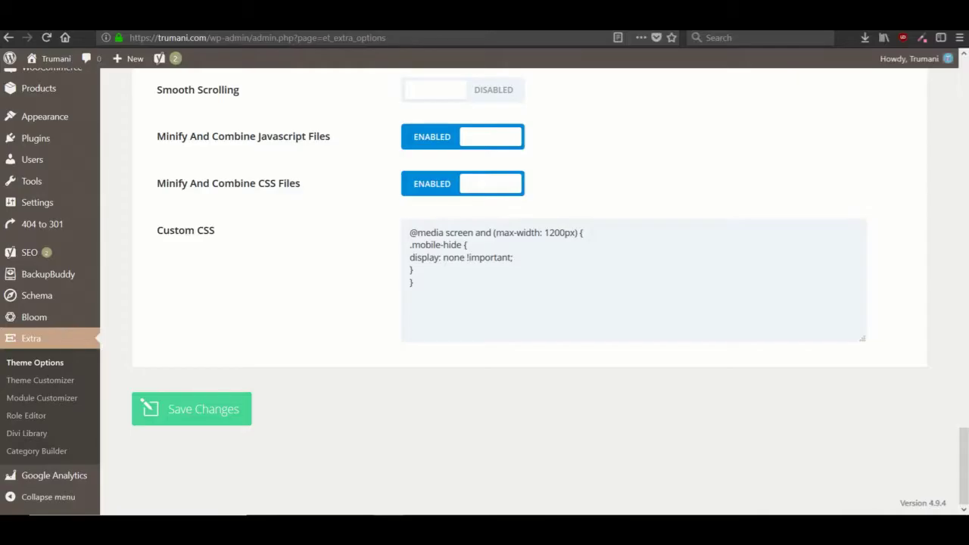
{"action": "left_click", "coordinate": [434, 301]}
{"action": "type", "text": "/* change logo for fixed header */ .et-fixed-header #logo { content: url(https://trumani.com/wp-content/uploads/2018/02/trumani_white.png); }"}
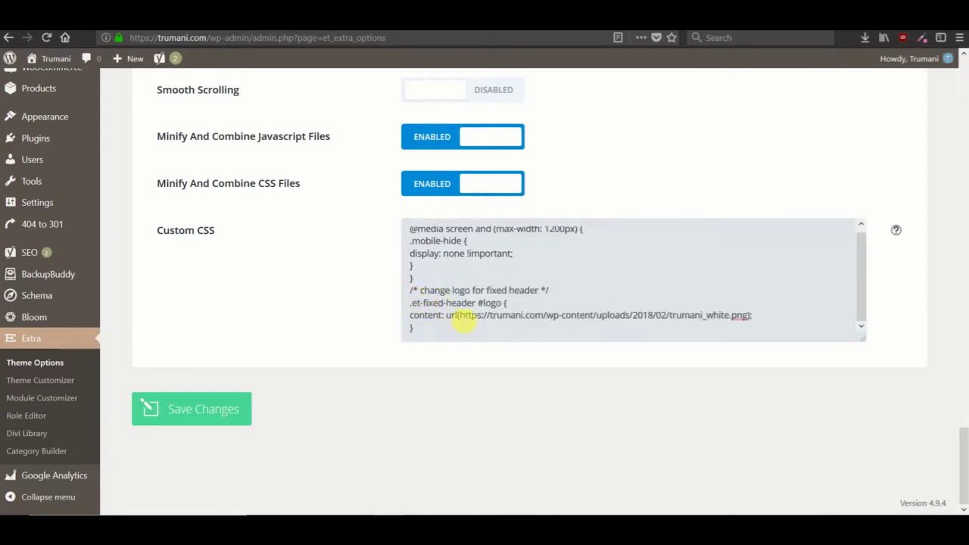
{"action": "left_click_drag", "start_coordinate": [458, 316], "coordinate": [655, 331]}
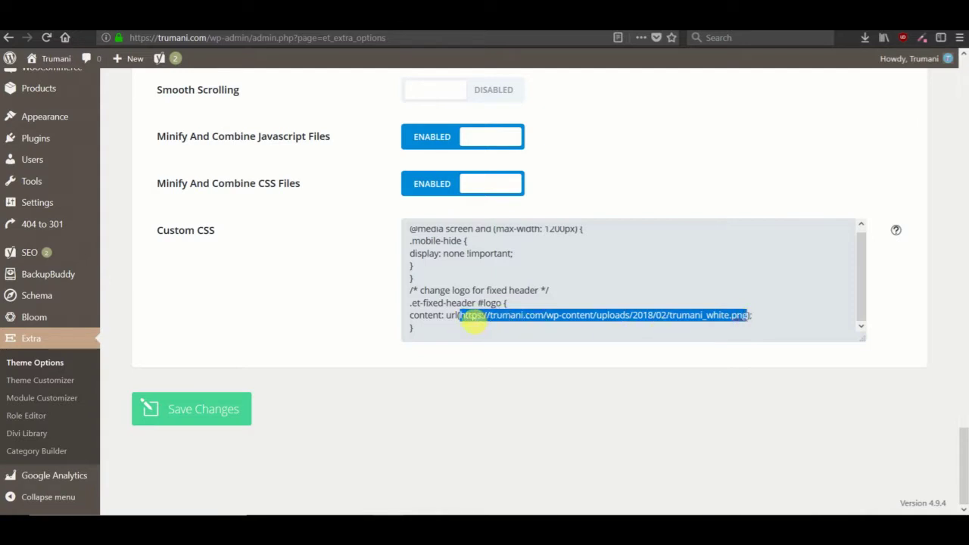
{"action": "left_click", "coordinate": [201, 411]}
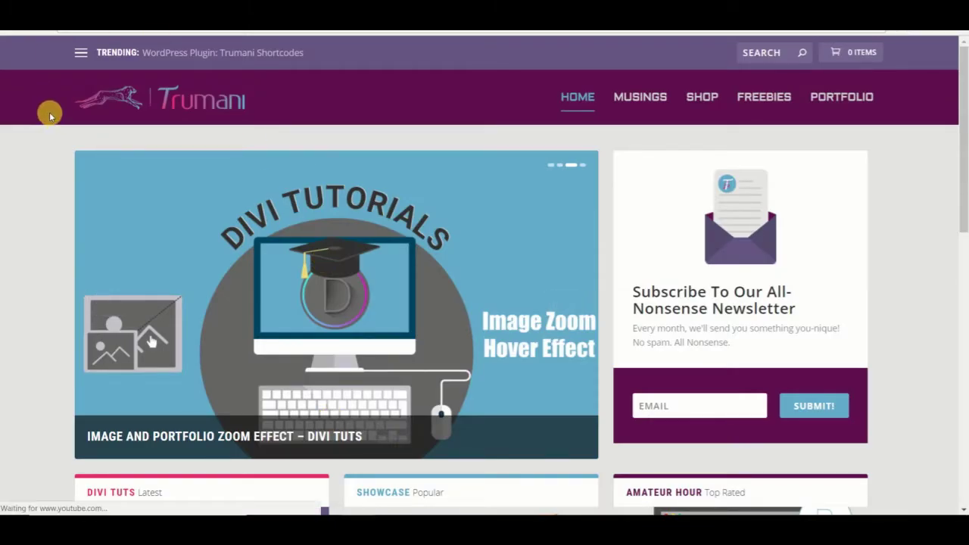
{"action": "scroll", "coordinate": [51, 113], "scroll_direction": "down", "scroll_amount": 3}
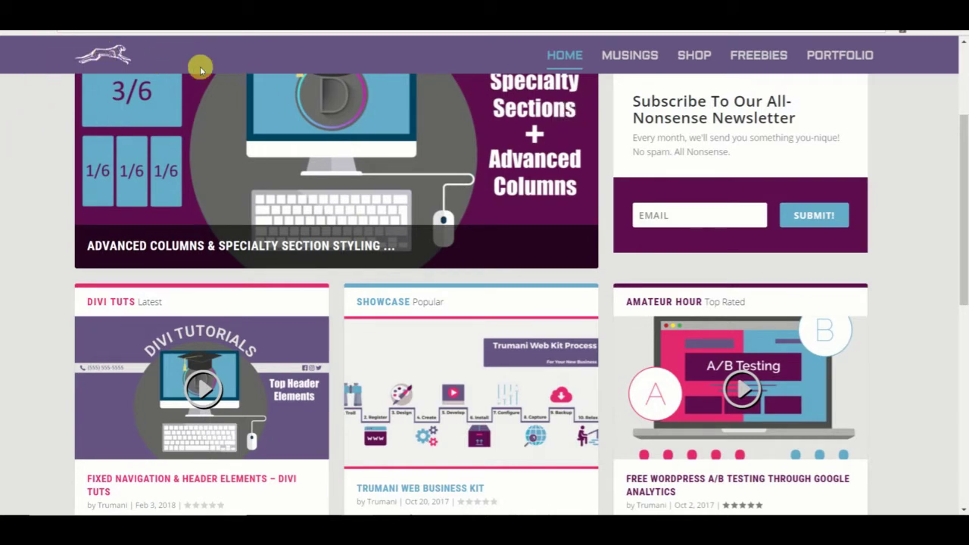
{"action": "scroll", "coordinate": [6, 103], "scroll_direction": "up", "scroll_amount": 3}
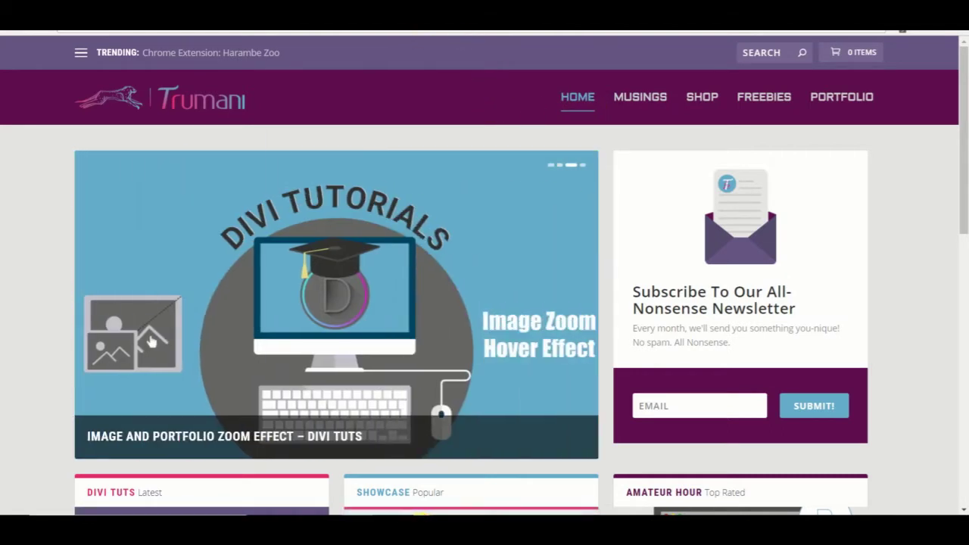
Paste both a::before background: none rules from Notepad at the end of Custom CSS.
{"action": "left_click", "coordinate": [412, 513]}
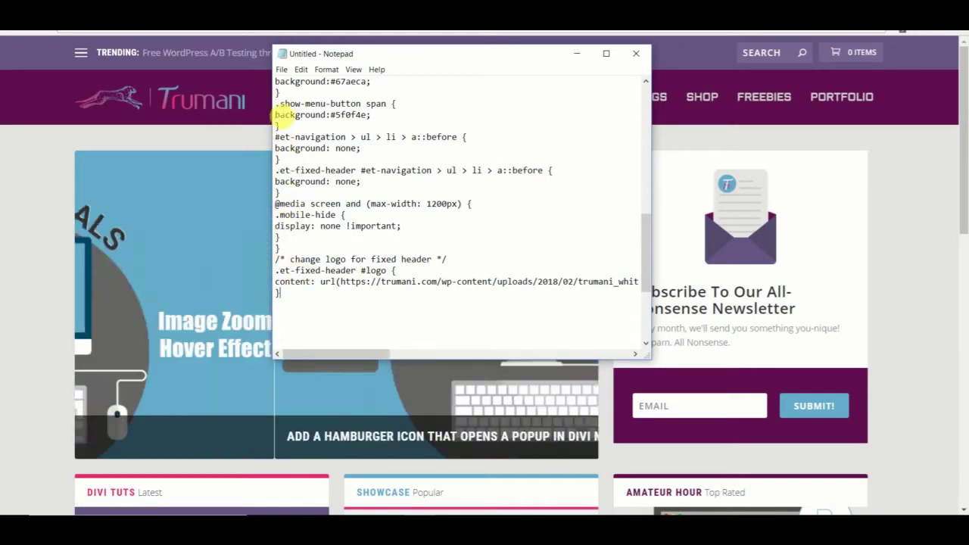
{"action": "left_click_drag", "start_coordinate": [276, 138], "coordinate": [285, 147]}
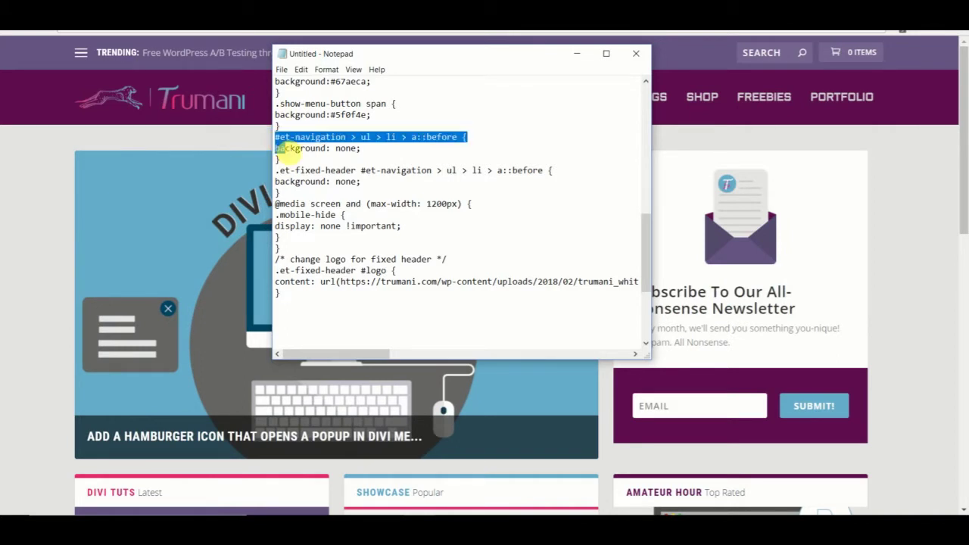
{"action": "left_click", "coordinate": [287, 148]}
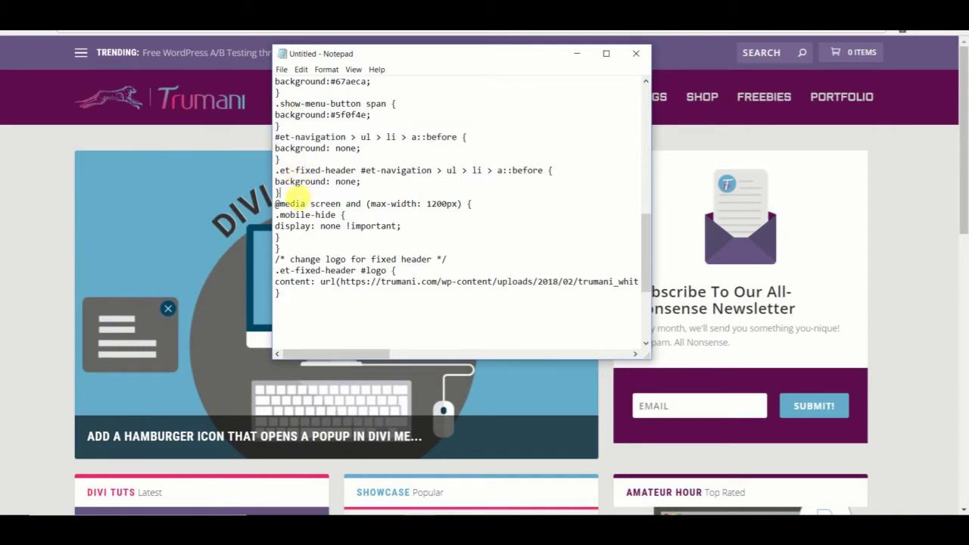
{"action": "left_click_drag", "start_coordinate": [288, 190], "coordinate": [271, 134]}
{"action": "key", "text": "ctrl+c"}
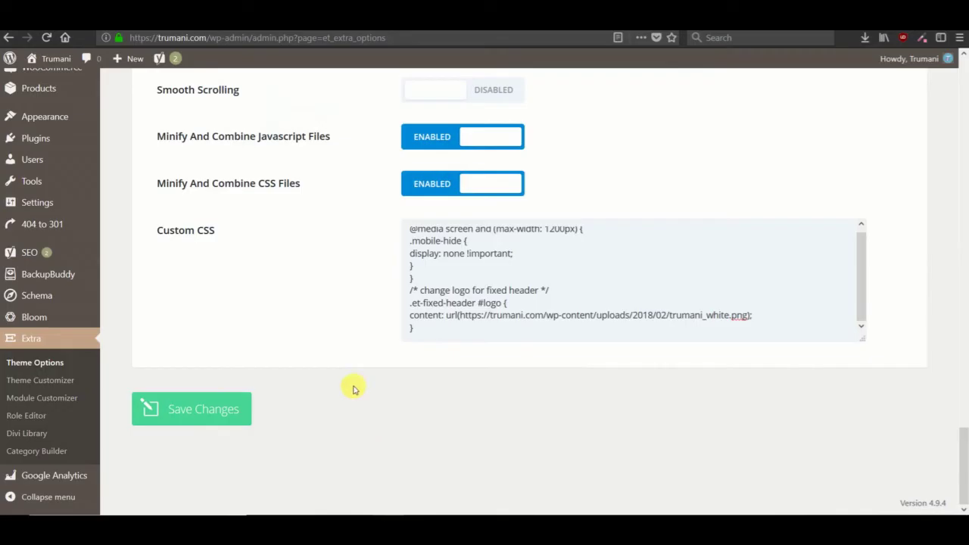
{"action": "left_click", "coordinate": [429, 341]}
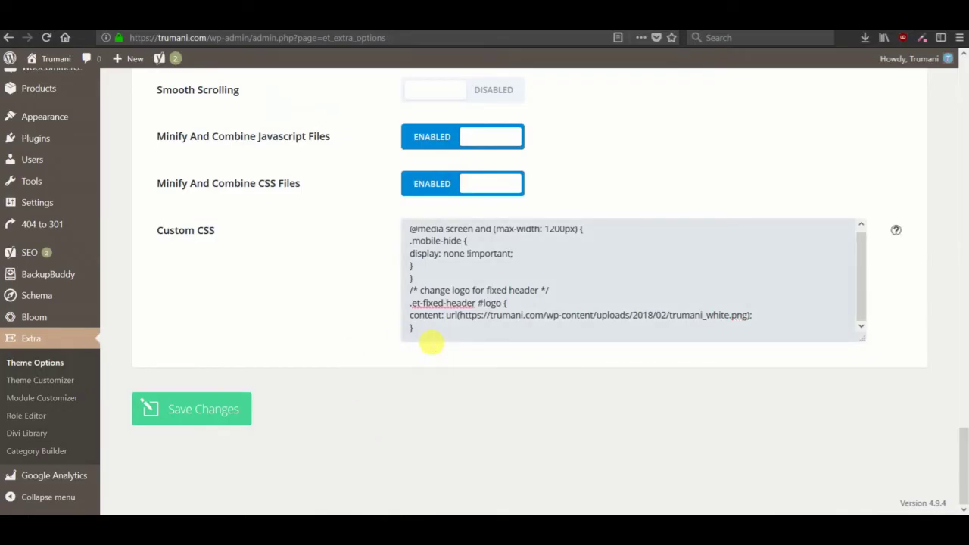
{"action": "key", "text": "ctrl+v"}
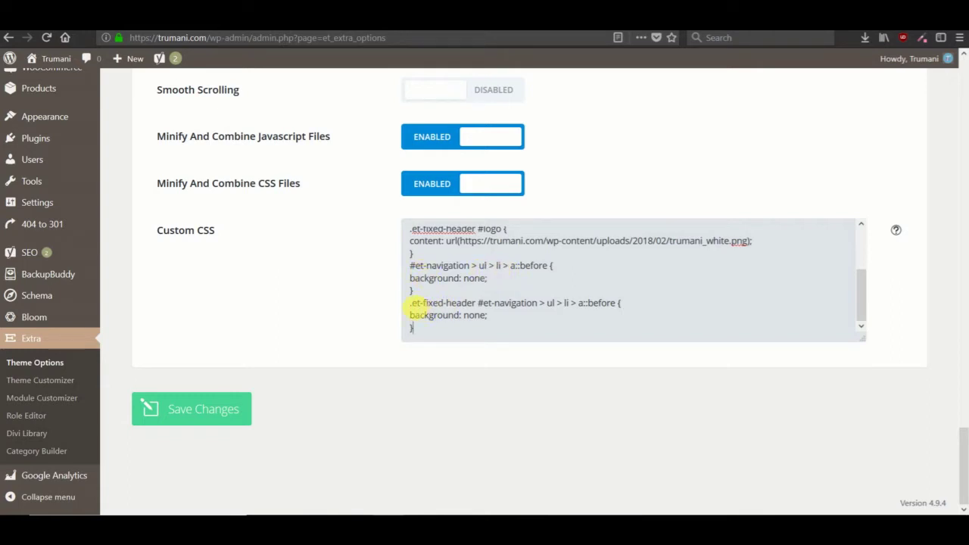
Review the .et-fixed-header underline rule and save the theme options.
{"action": "left_click_drag", "start_coordinate": [411, 305], "coordinate": [474, 311]}
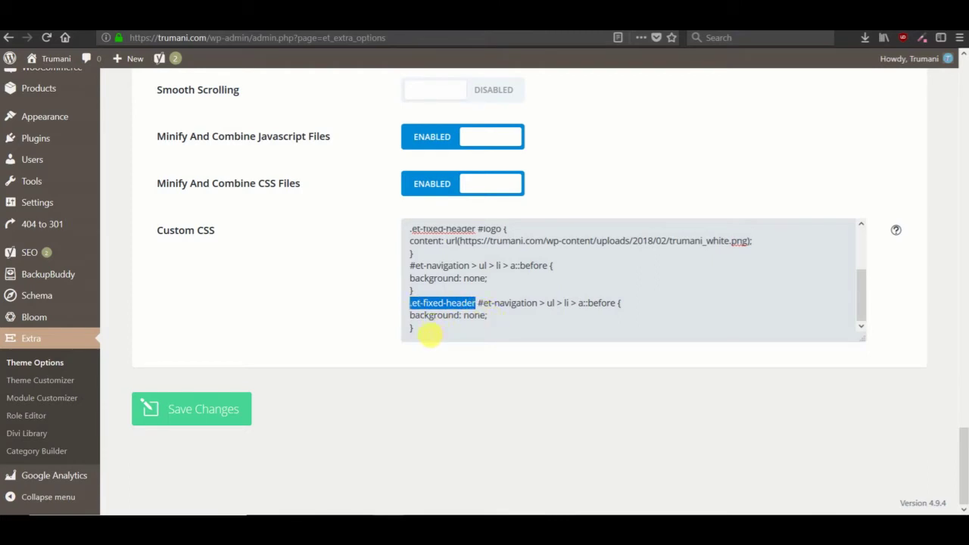
{"action": "left_click_drag", "start_coordinate": [413, 328], "coordinate": [410, 305]}
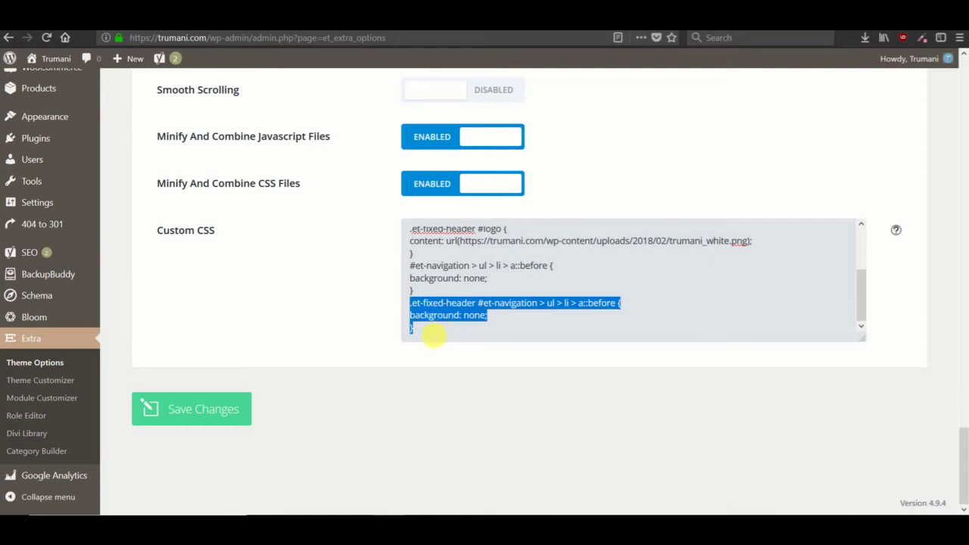
{"action": "left_click", "coordinate": [415, 330]}
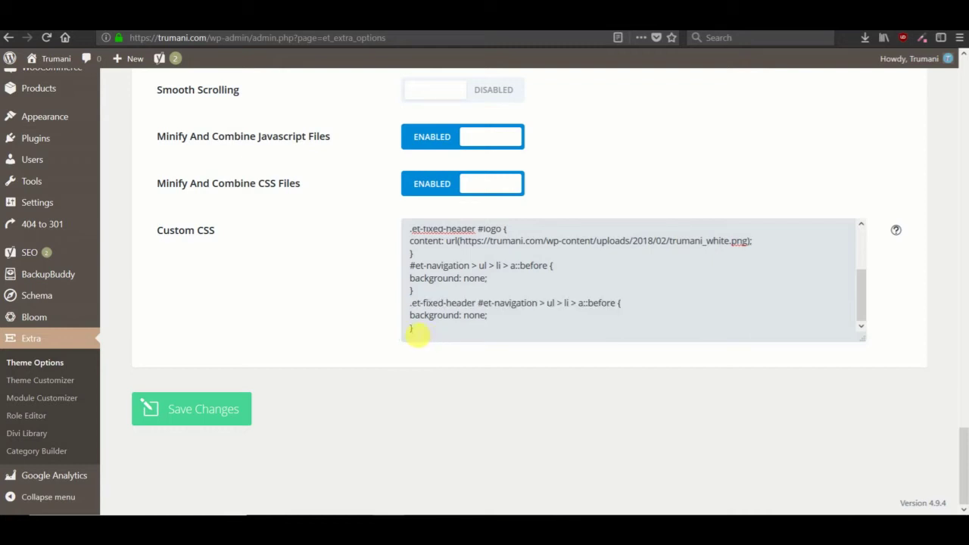
{"action": "left_click", "coordinate": [203, 407]}
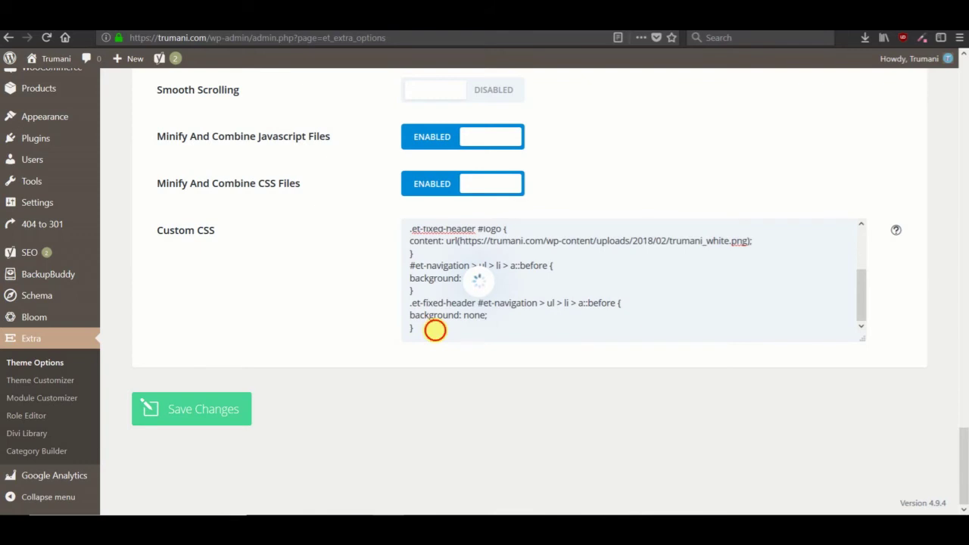
{"action": "left_click_drag", "start_coordinate": [433, 328], "coordinate": [413, 263]}
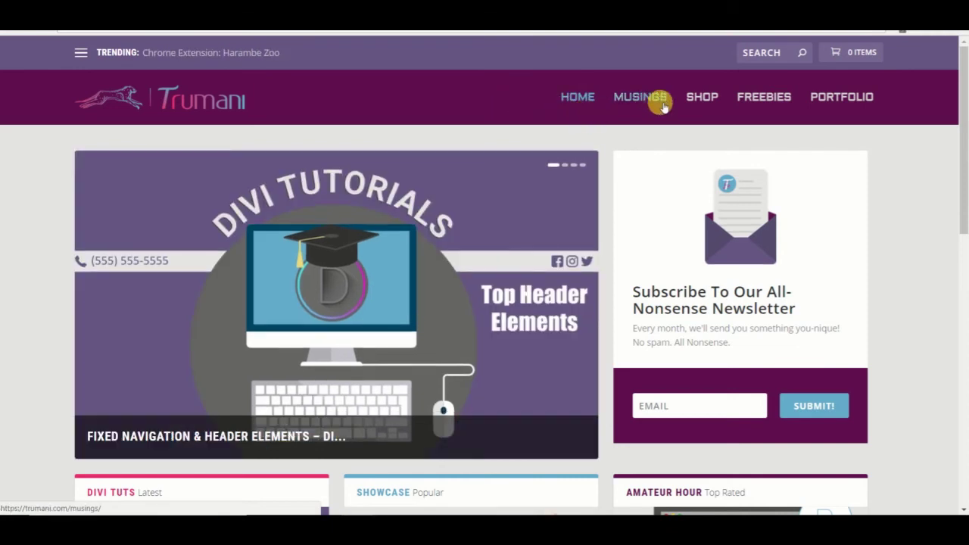
View the site at phone width and open the menu to confirm About and Contact are hidden.
{"action": "scroll", "coordinate": [613, 98], "scroll_direction": "down", "scroll_amount": 3}
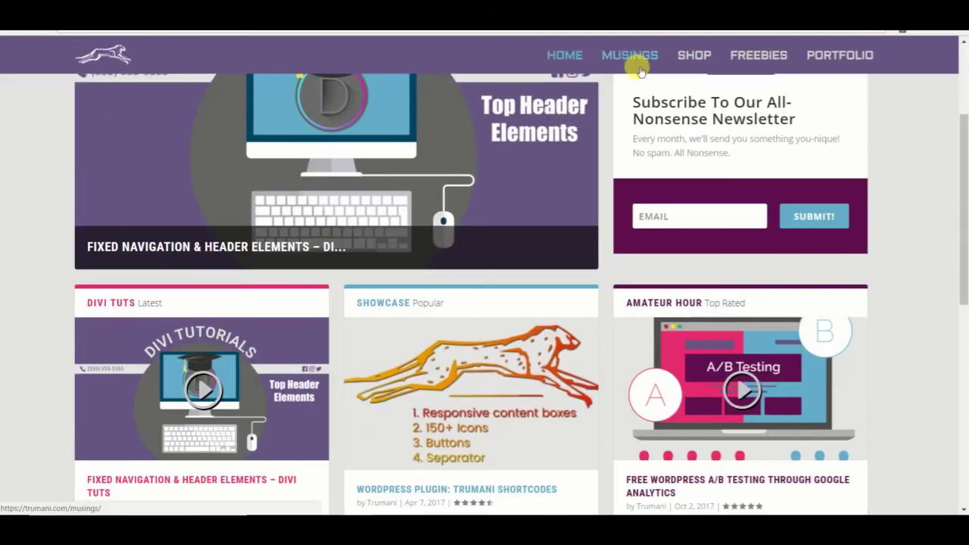
{"action": "scroll", "coordinate": [681, 113], "scroll_direction": "up", "scroll_amount": 3}
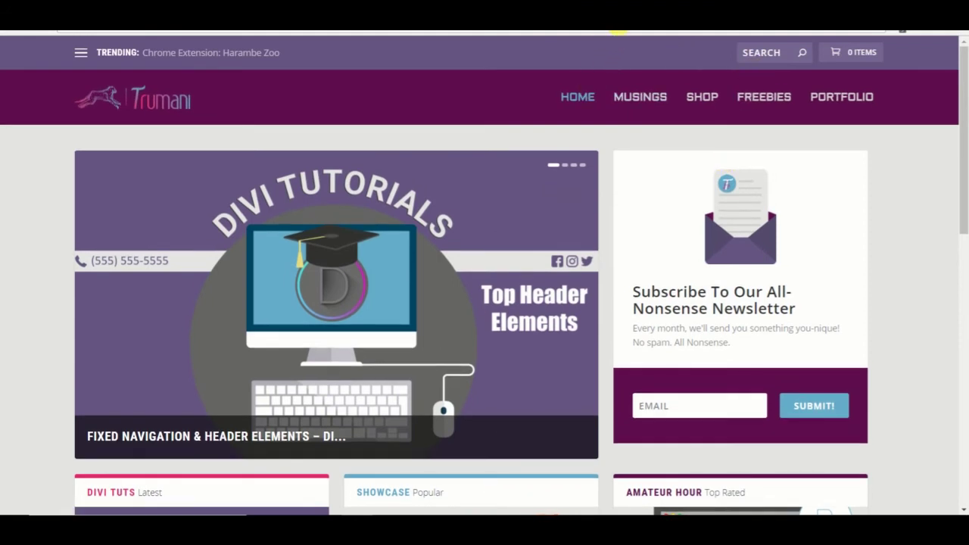
{"action": "key", "text": "F11"}
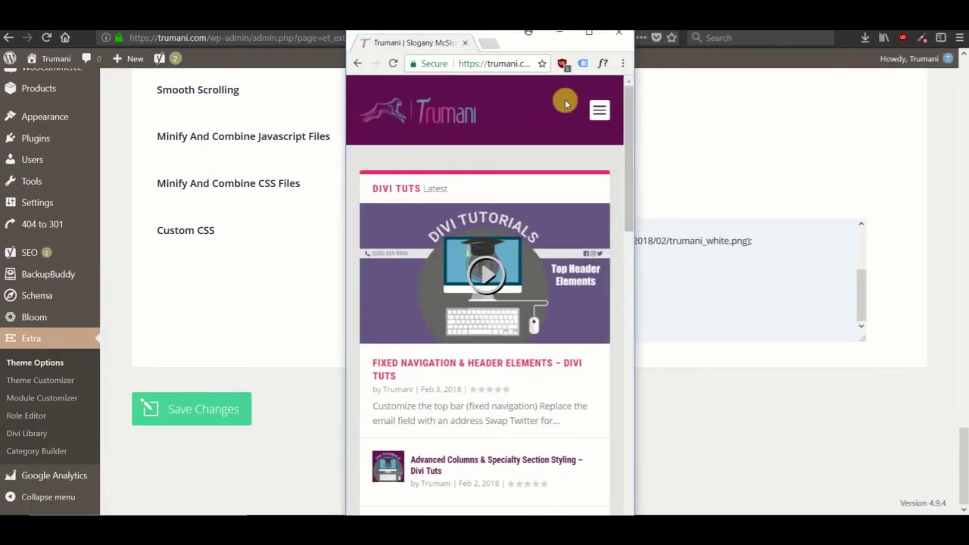
{"action": "scroll", "coordinate": [539, 123], "scroll_direction": "down", "scroll_amount": 2}
{"action": "scroll", "coordinate": [598, 114], "scroll_direction": "up", "scroll_amount": 2}
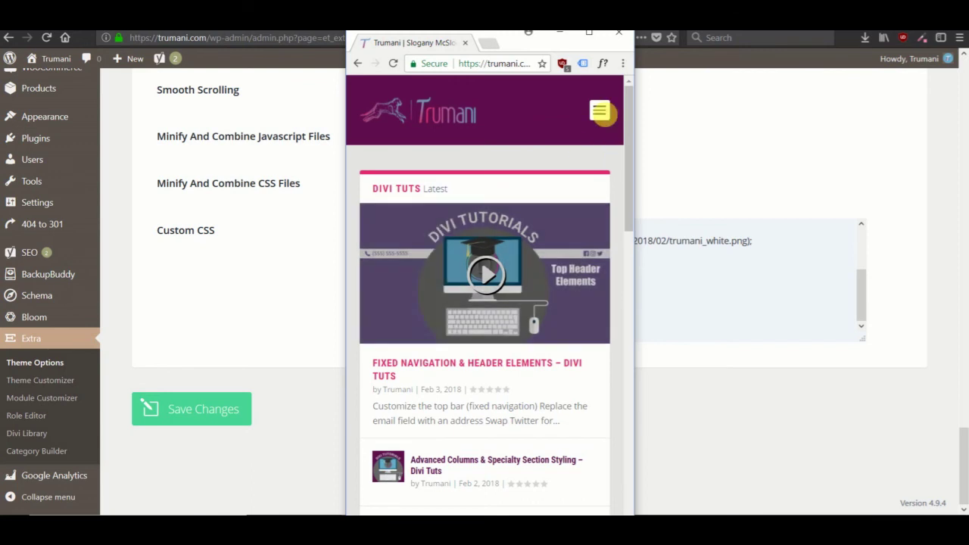
{"action": "left_click", "coordinate": [608, 117]}
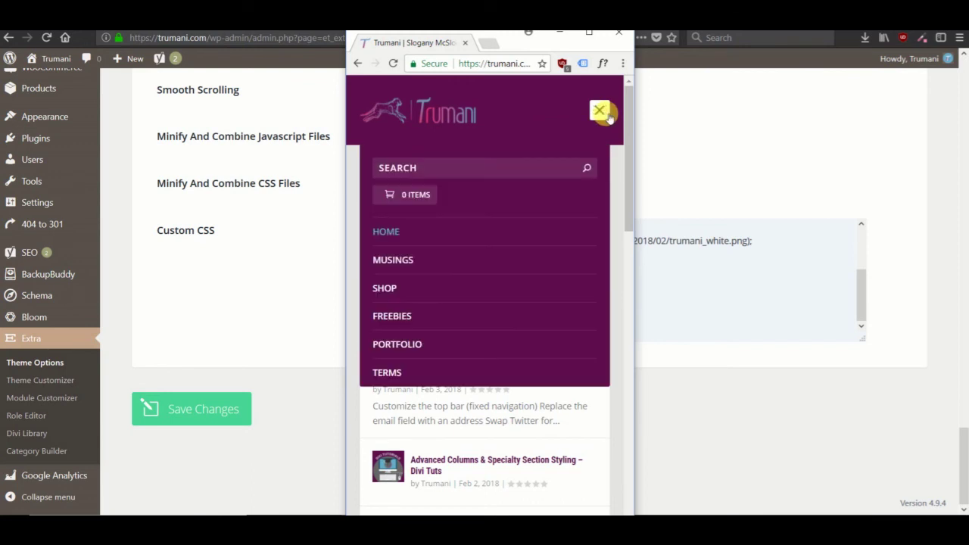